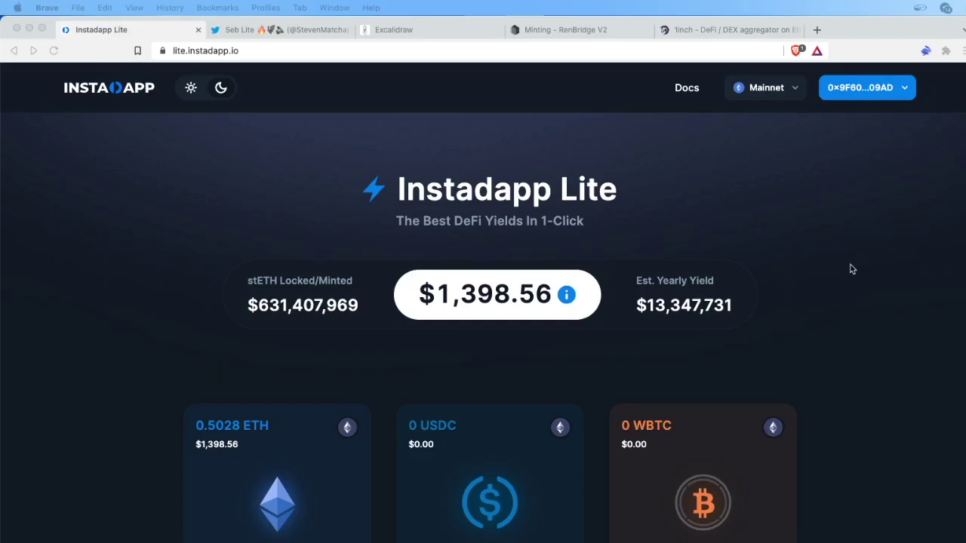
Step: Scroll through the vaults' net APRs, including 4.07% for WBTC, then switch to the BTC-route tweet
scroll(828, 268, down, 3)
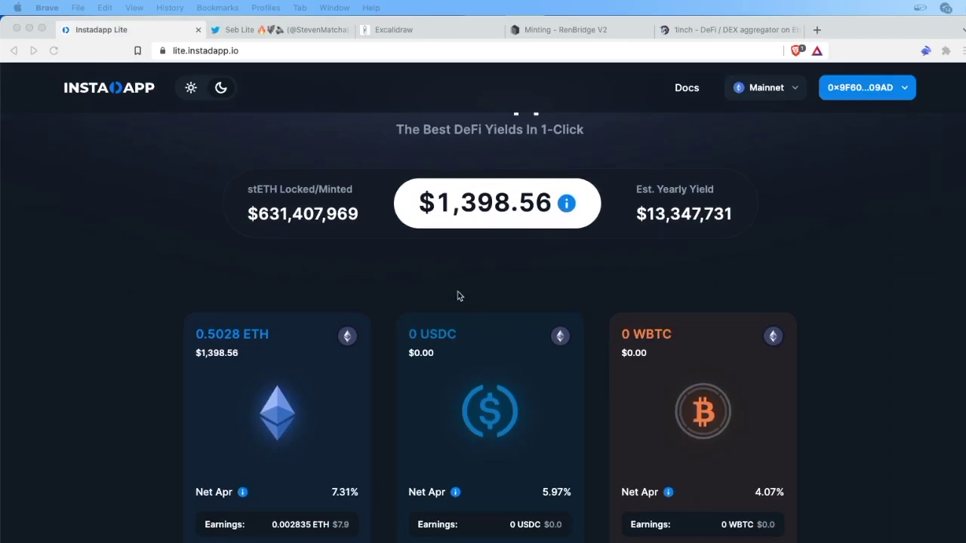
click(251, 30)
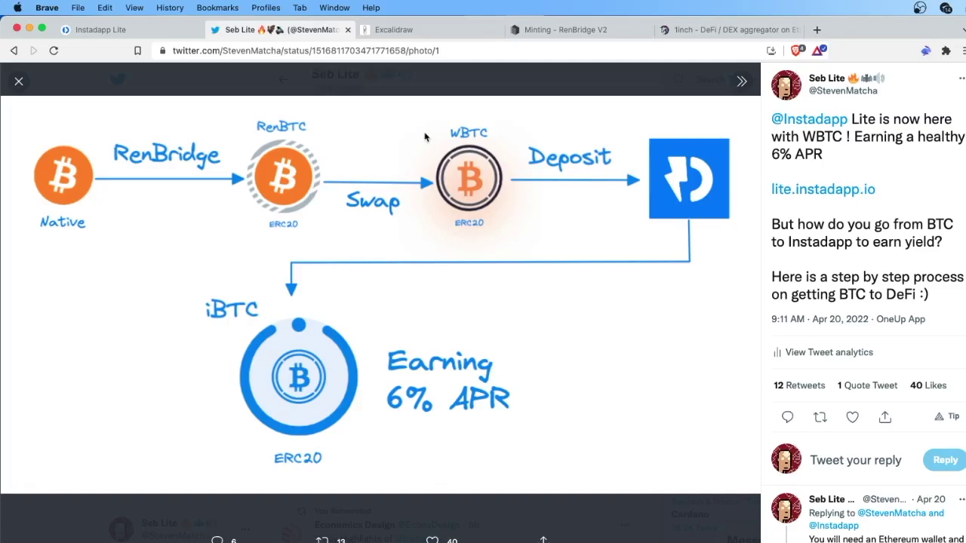
Step: View the prerequisites drawing (Web3 wallet, ETH for gas, Bitcoin), then go to RenBridge's minting page
click(441, 34)
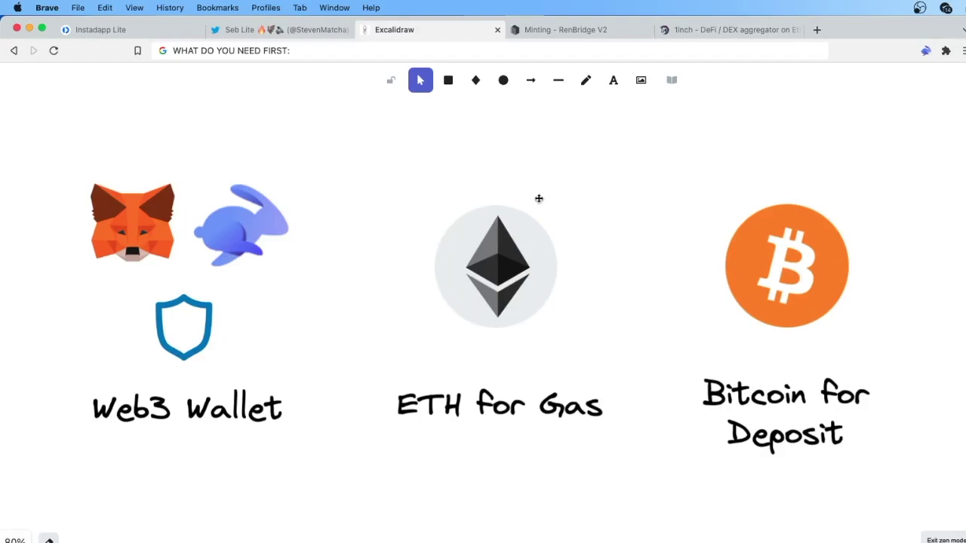
click(551, 30)
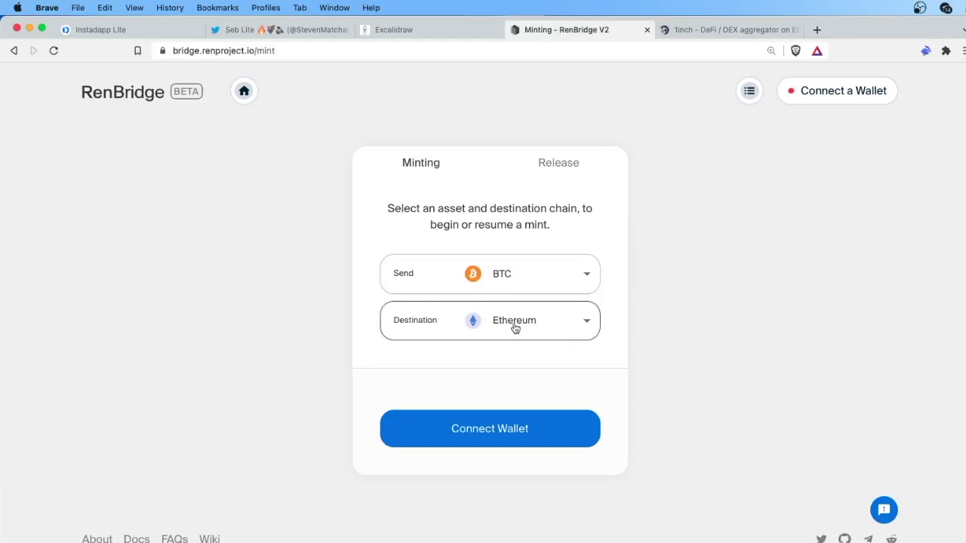
Step: Connect the MetaMask wallet to RenBridge for the BTC-to-Ethereum mint
click(520, 428)
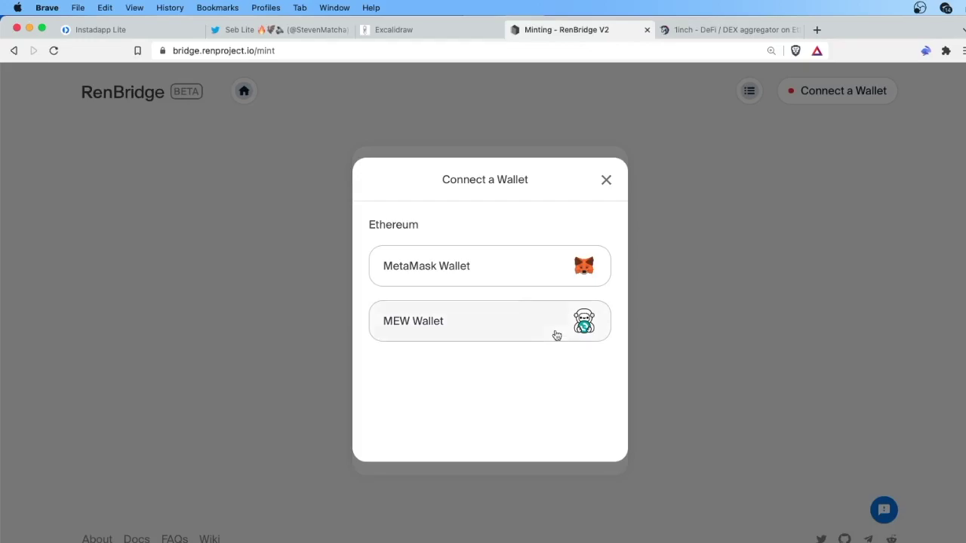
click(525, 278)
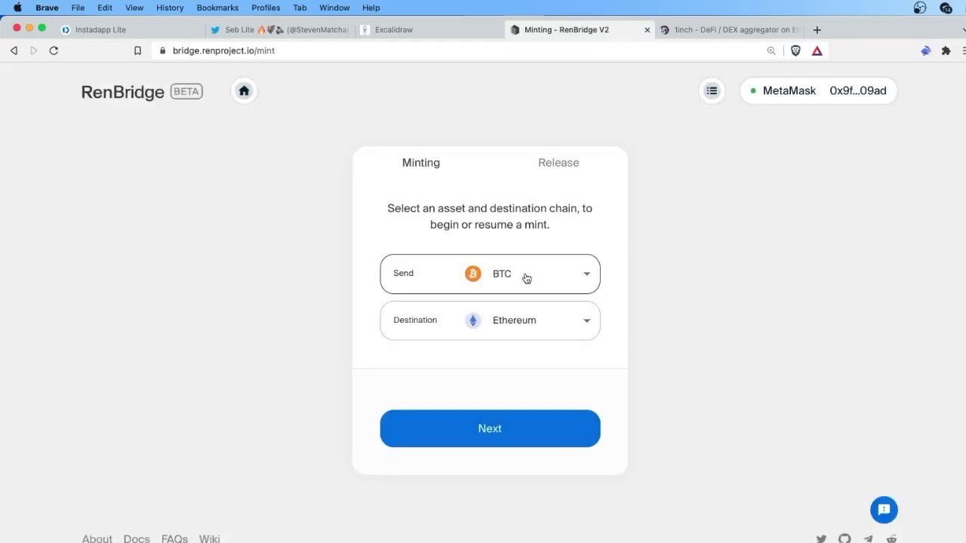
click(518, 429)
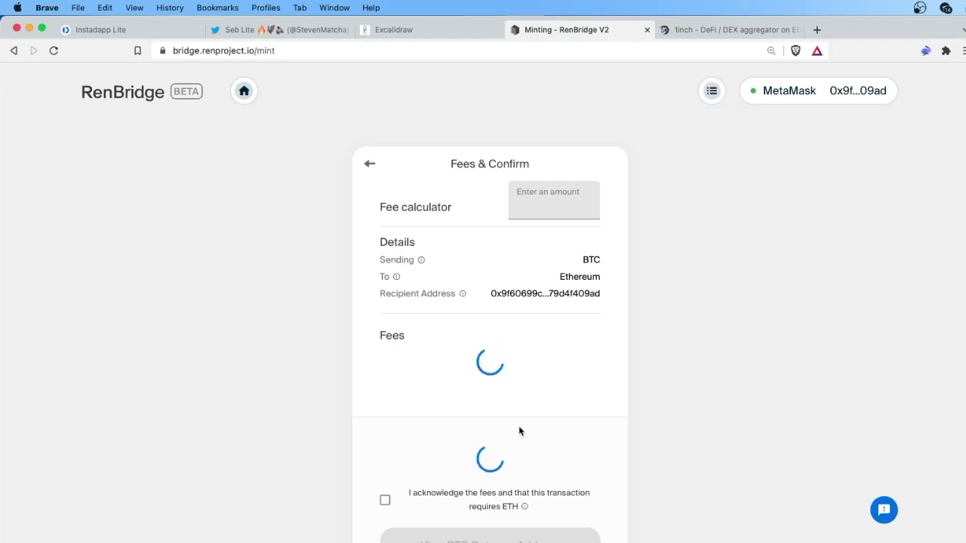
Step: Estimate fees for 1 BTC (about 0.9979 renBTC) and acknowledge the fees
scroll(519, 431, down, 1)
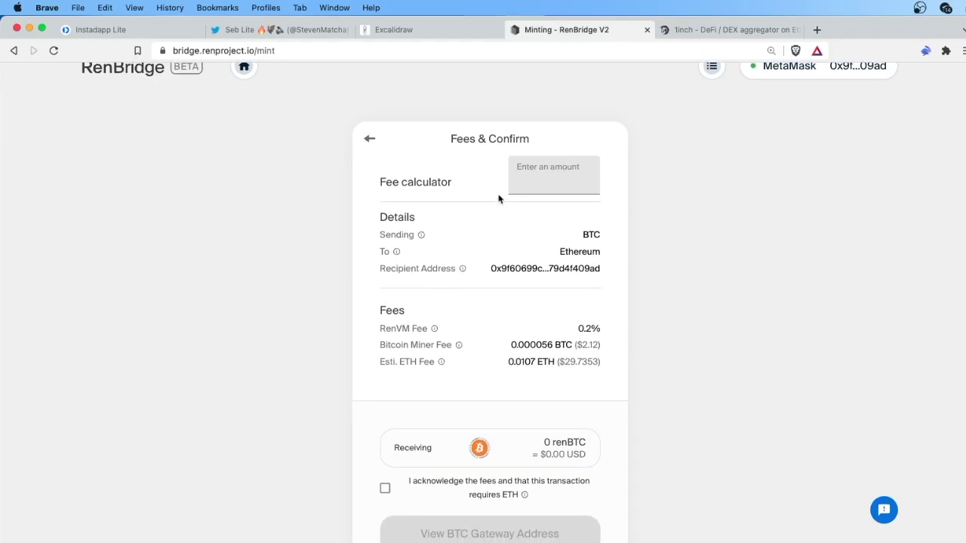
click(534, 186)
text(1)
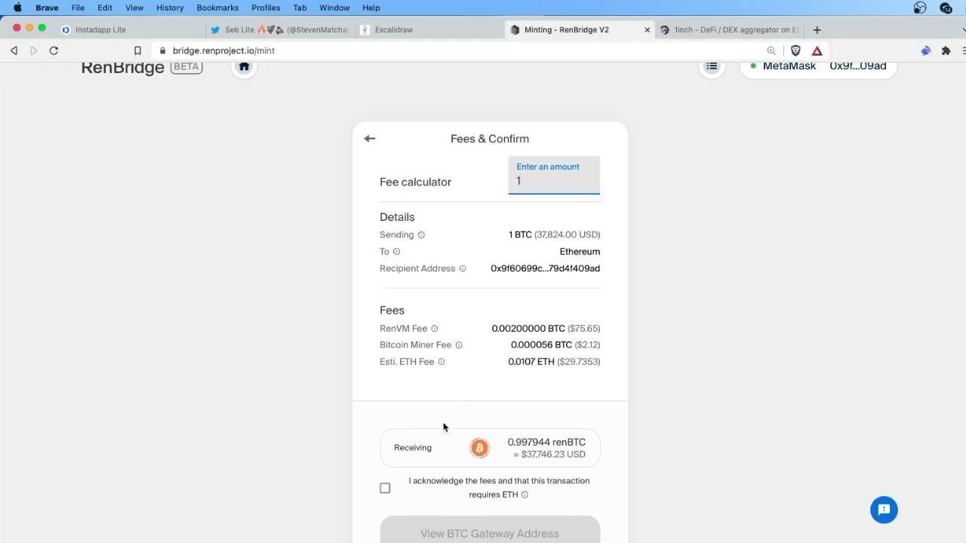
click(387, 488)
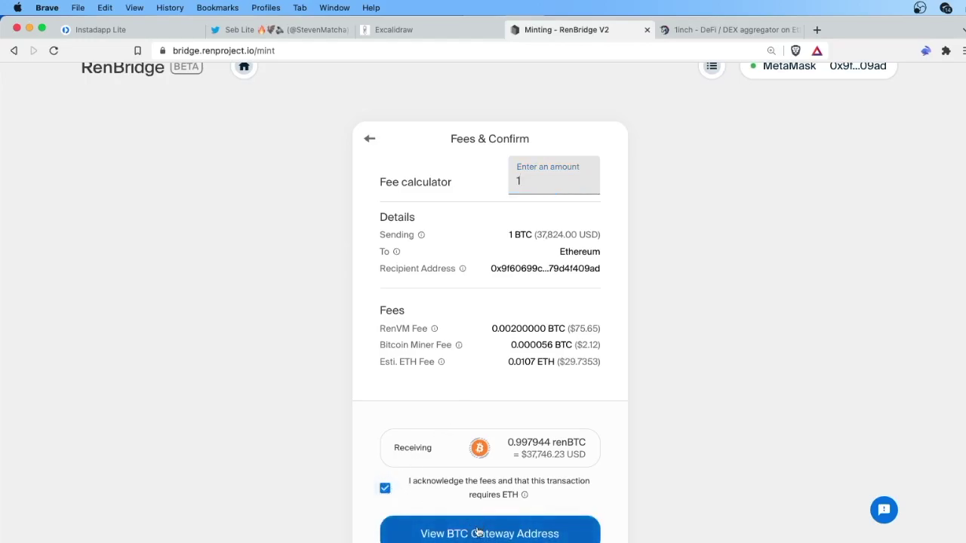
Step: Reveal the BTC gateway deposit address as a QR code after accepting the time-limit warning
click(477, 533)
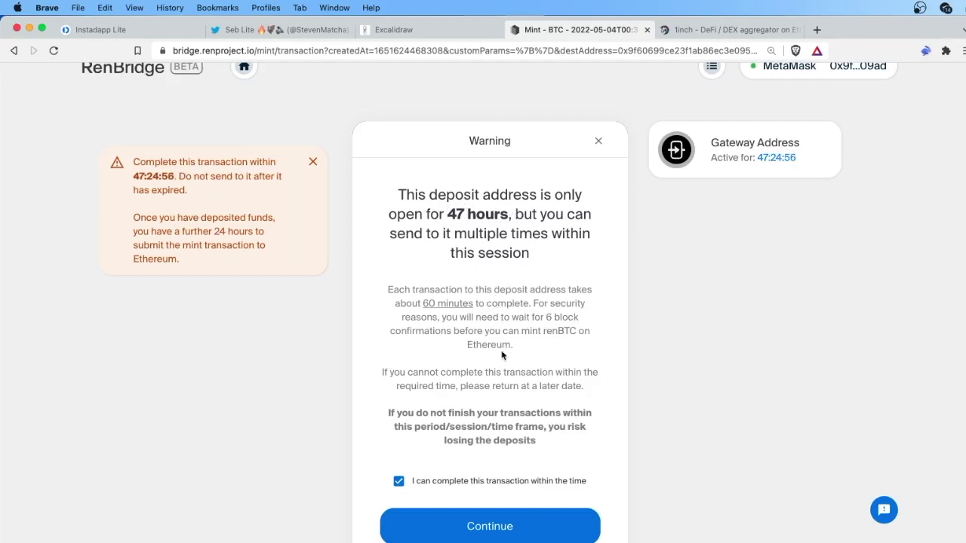
click(500, 525)
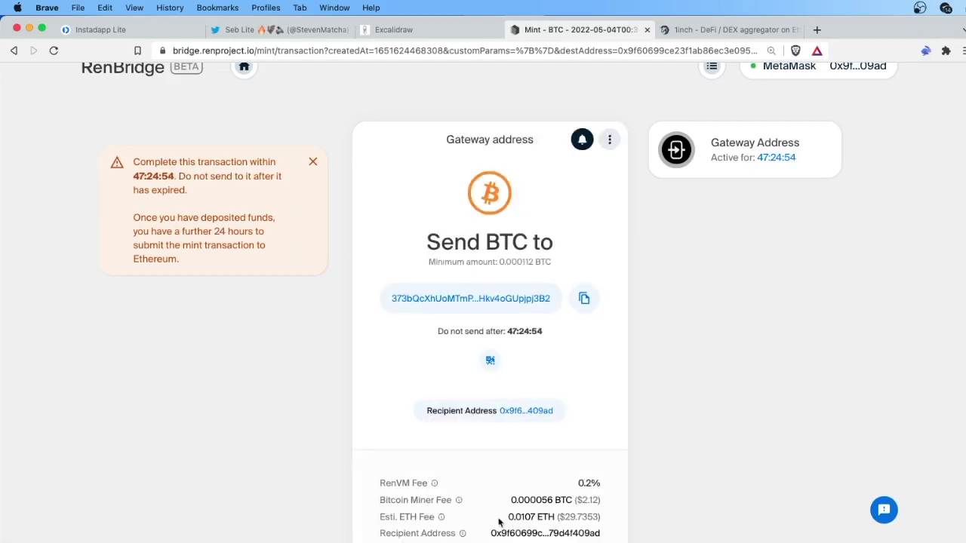
scroll(488, 475, down, 1)
click(489, 340)
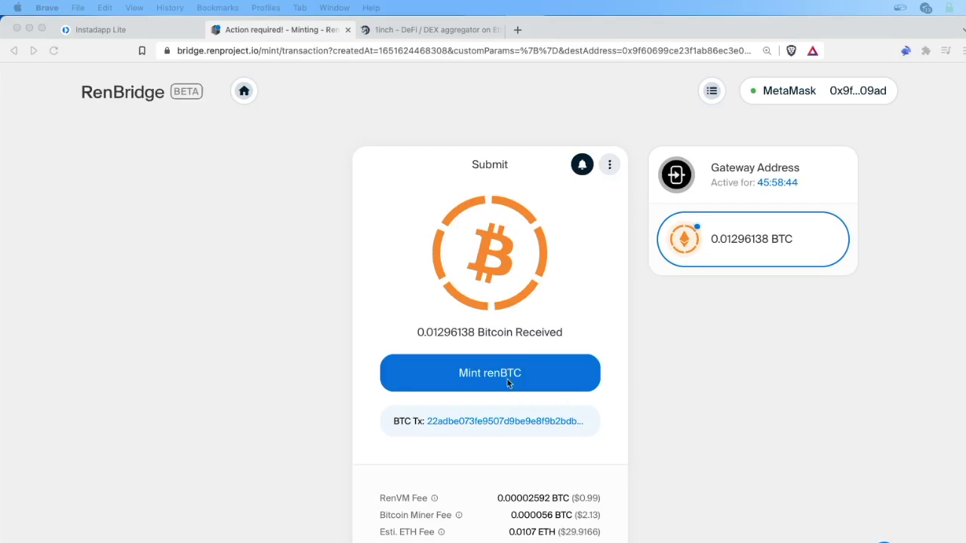
Step: Mint renBTC from the received bitcoin and sign the mint transaction in the wallet
click(486, 375)
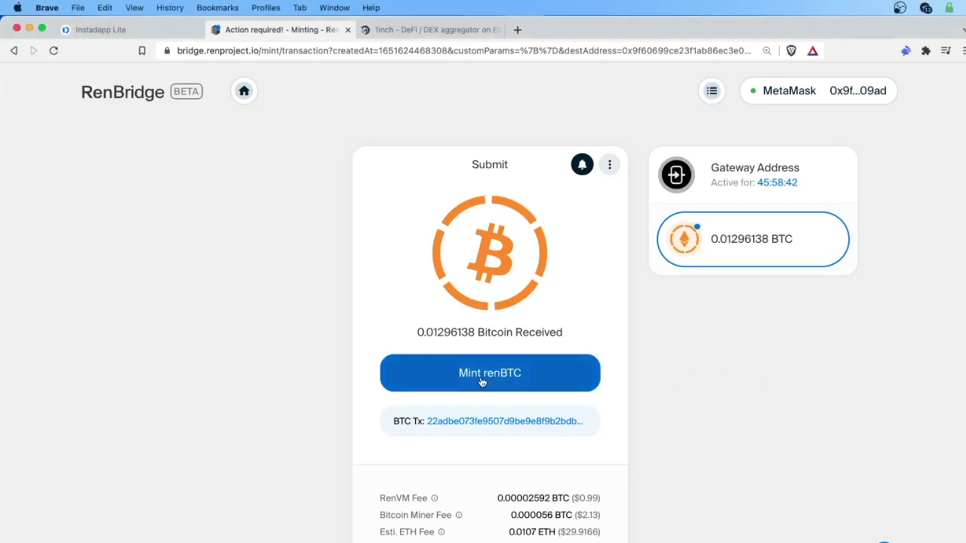
click(480, 381)
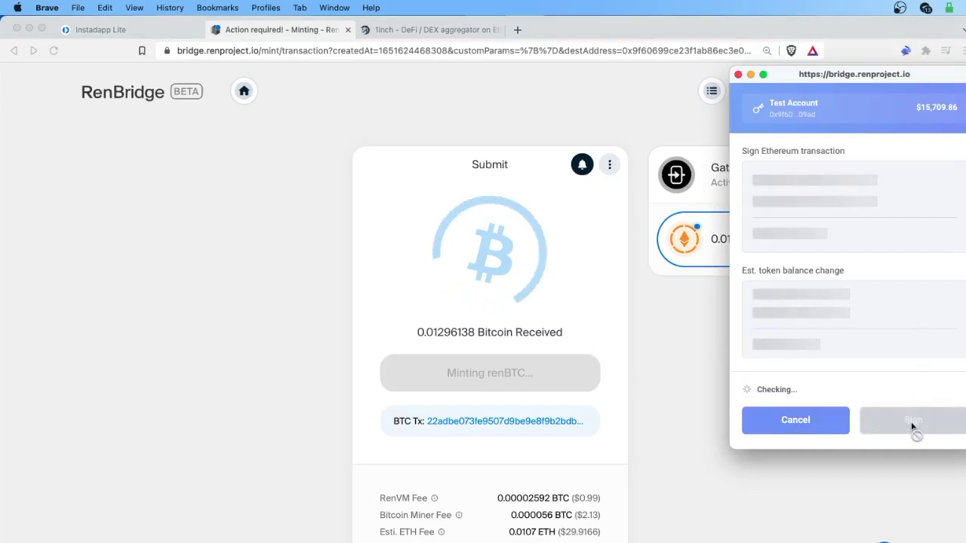
scroll(904, 364, down, 3)
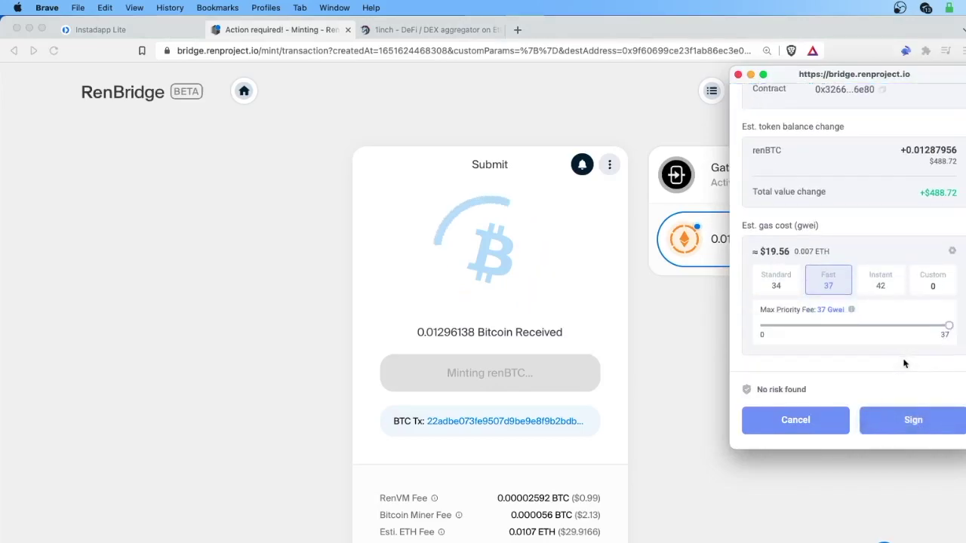
click(913, 420)
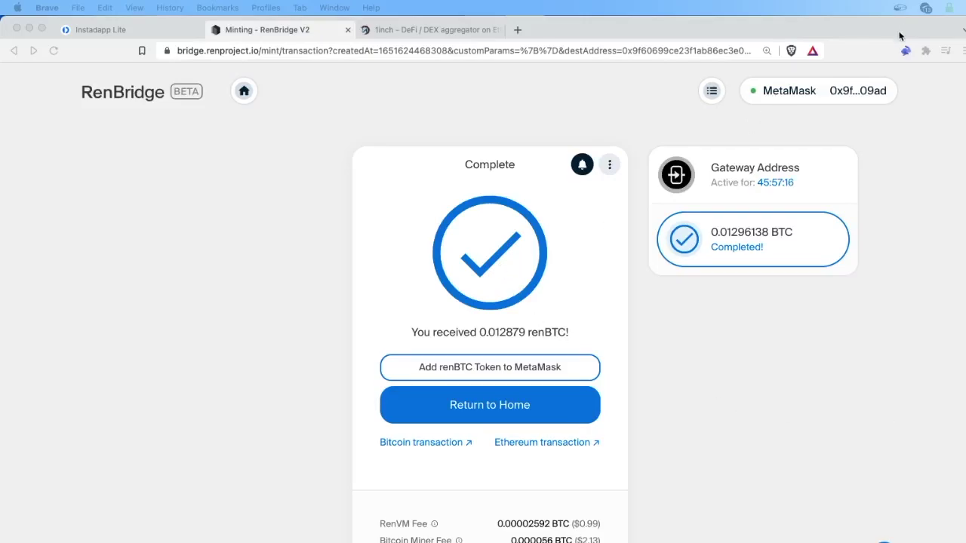
Step: Check the wallet's token list shows 0.0129 renBTC
click(902, 34)
click(903, 55)
click(705, 152)
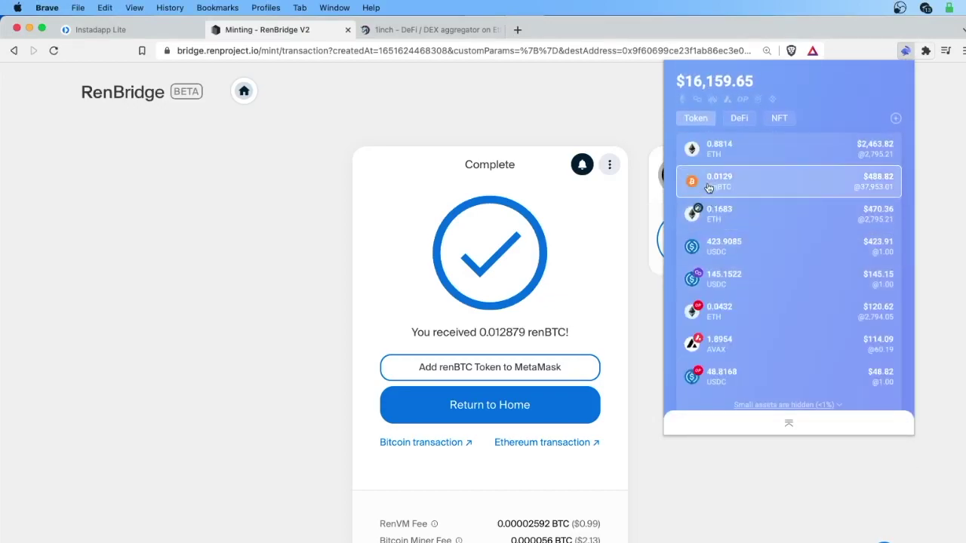
click(276, 205)
mouse_move(430, 29)
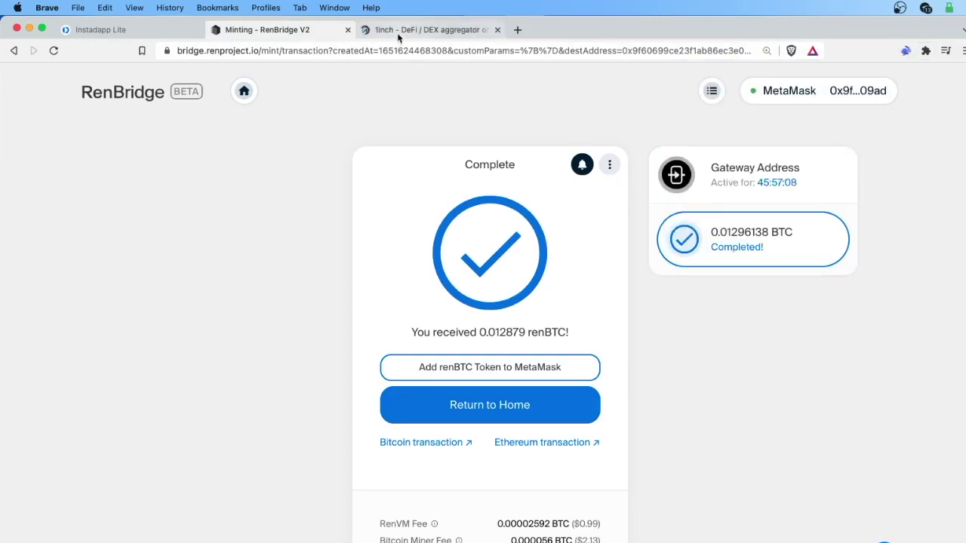
Step: On 1inch, sell the full renBTC balance for WBTC and sign the spending permit
click(396, 33)
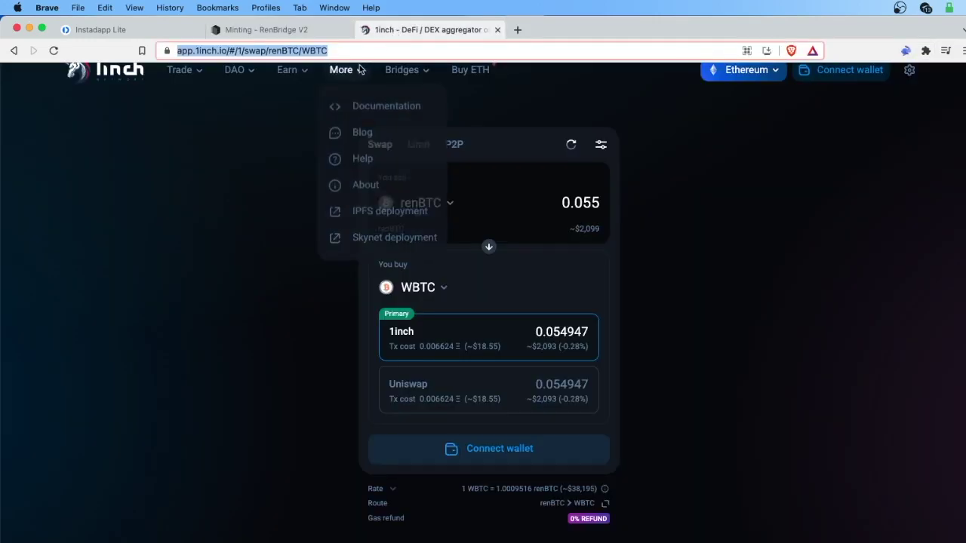
scroll(834, 262, up, 2)
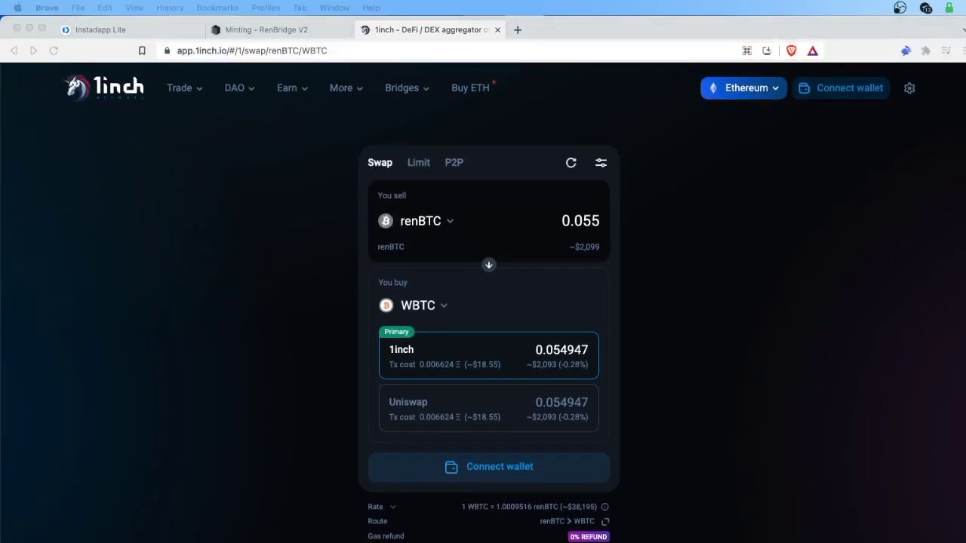
click(591, 195)
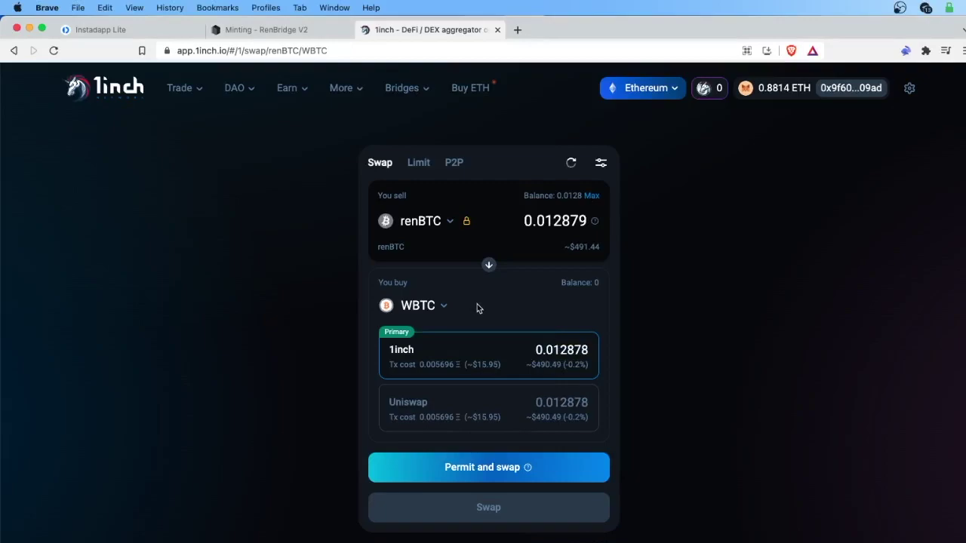
click(519, 468)
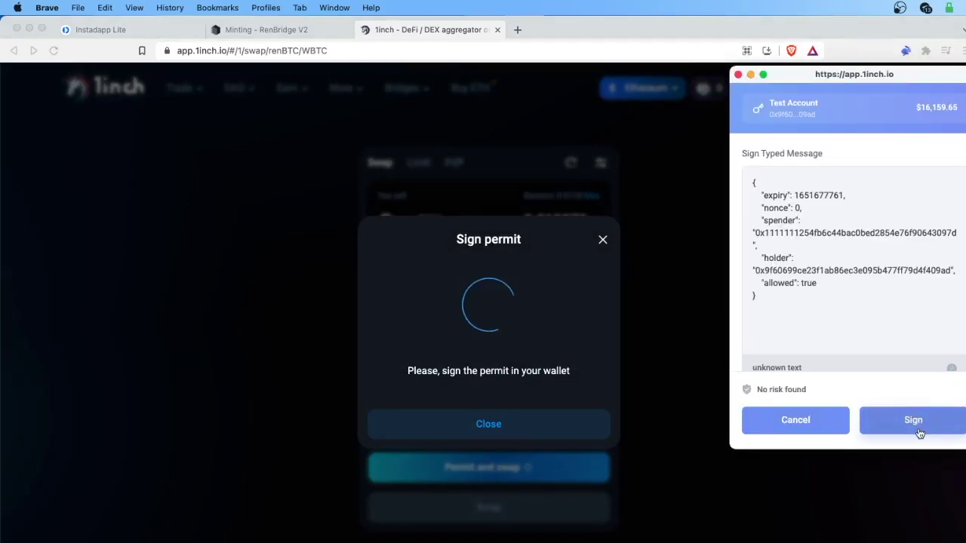
click(925, 422)
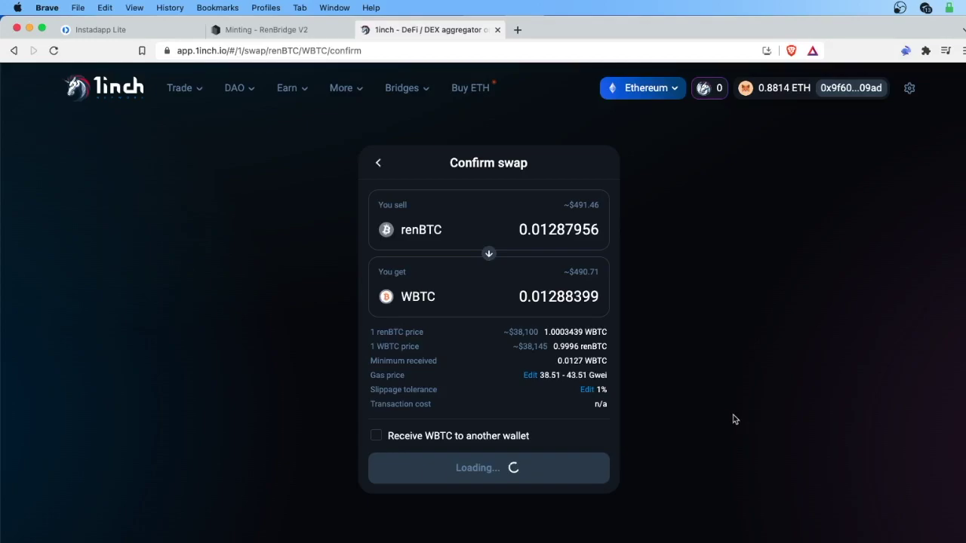
Step: Confirm and sign the 0.01287956 renBTC to WBTC swap, leaving 0.0128 WBTC
click(562, 476)
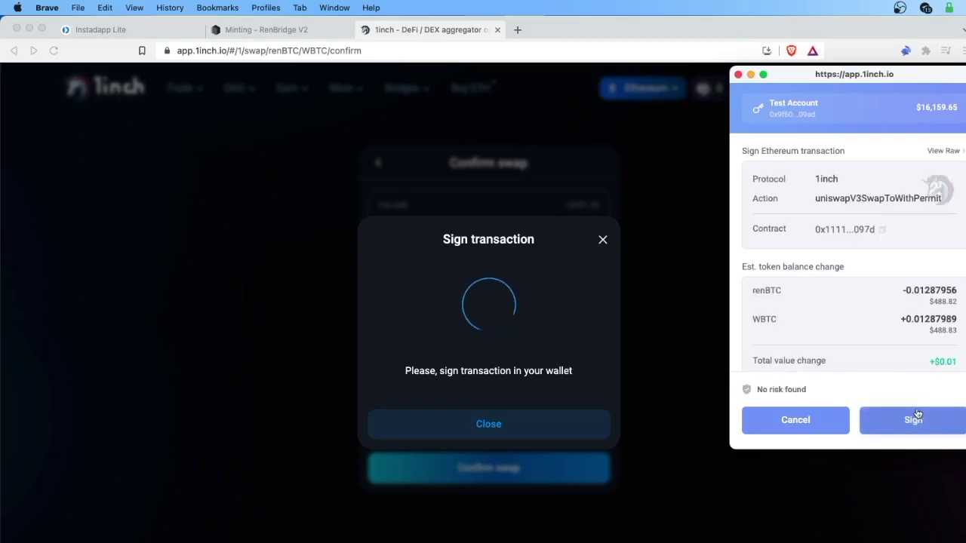
scroll(901, 315, down, 5)
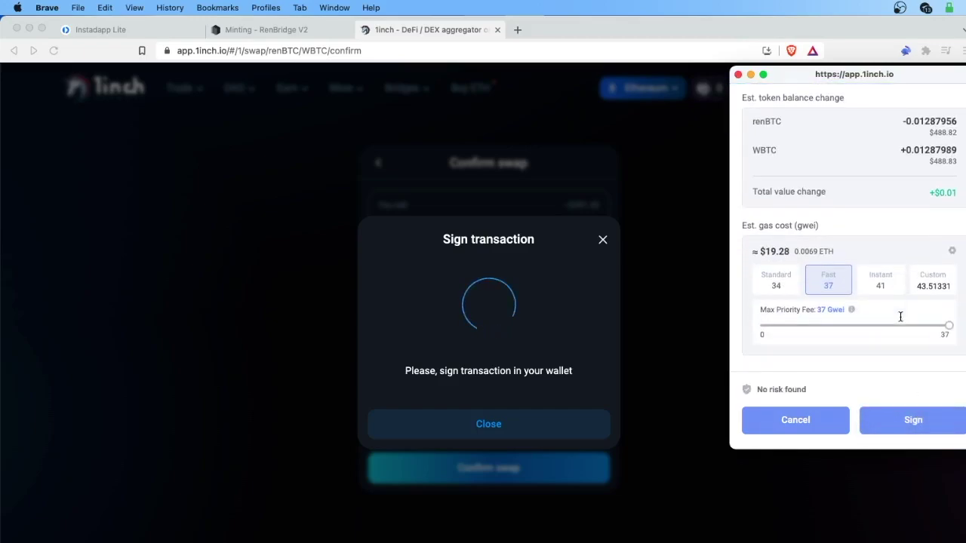
click(915, 421)
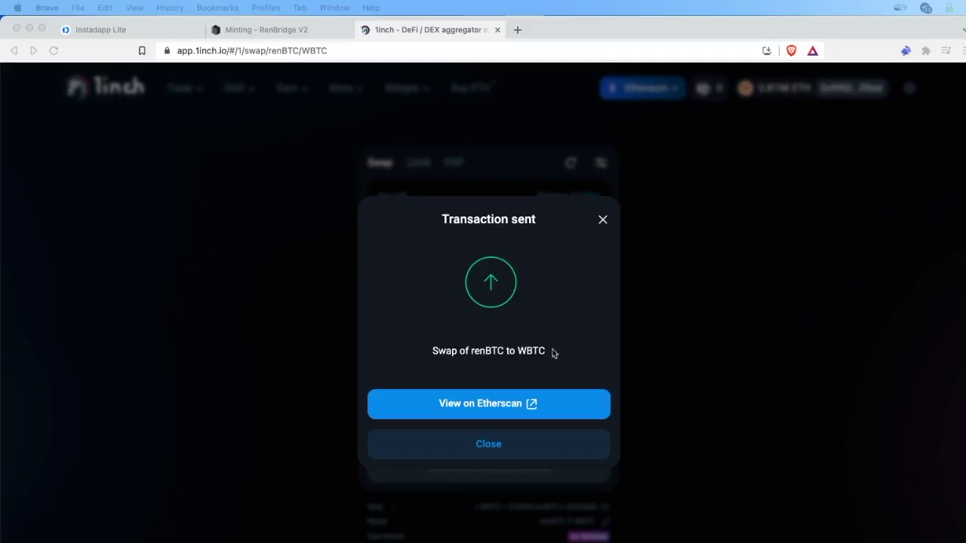
click(608, 220)
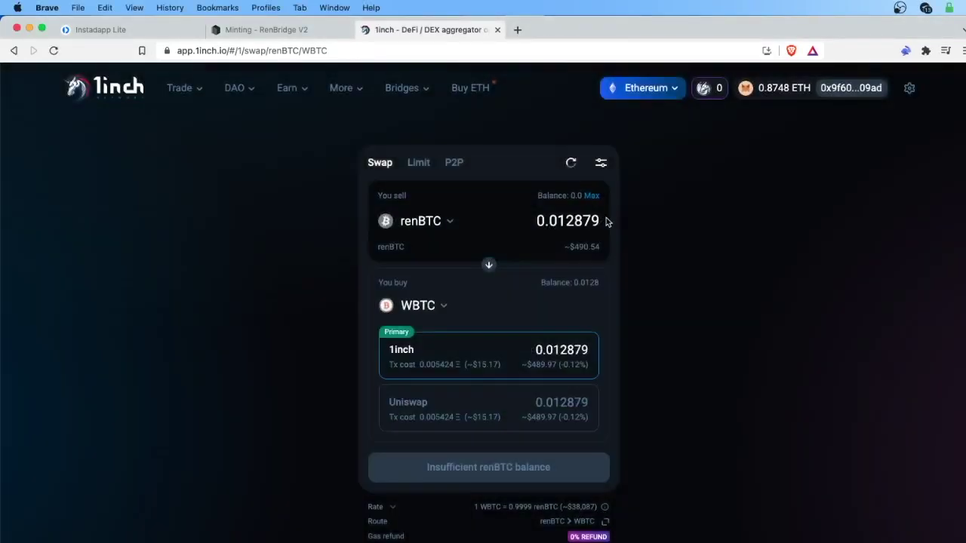
Step: Reload Instadapp Lite and fill the WBTC vault deposit with the full 0.0128 WBTC
click(151, 33)
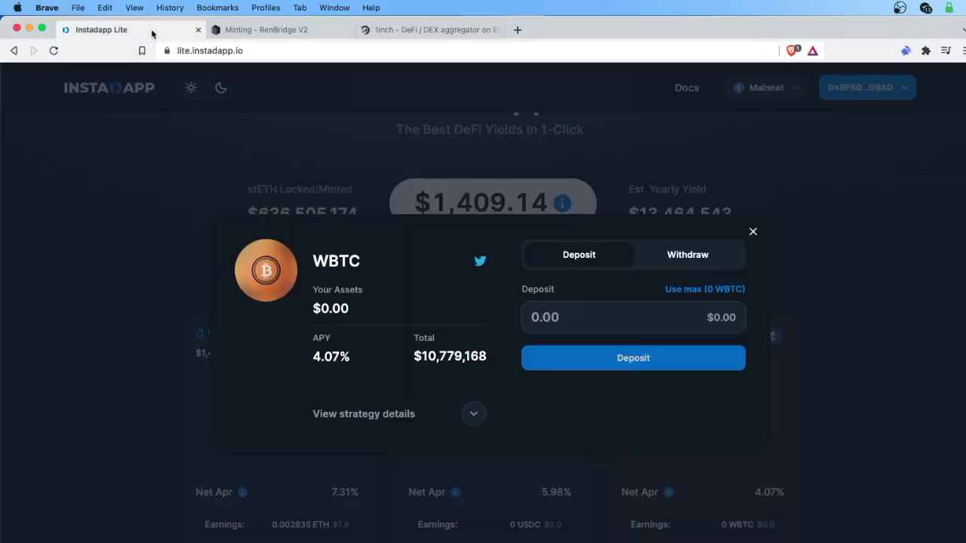
click(752, 232)
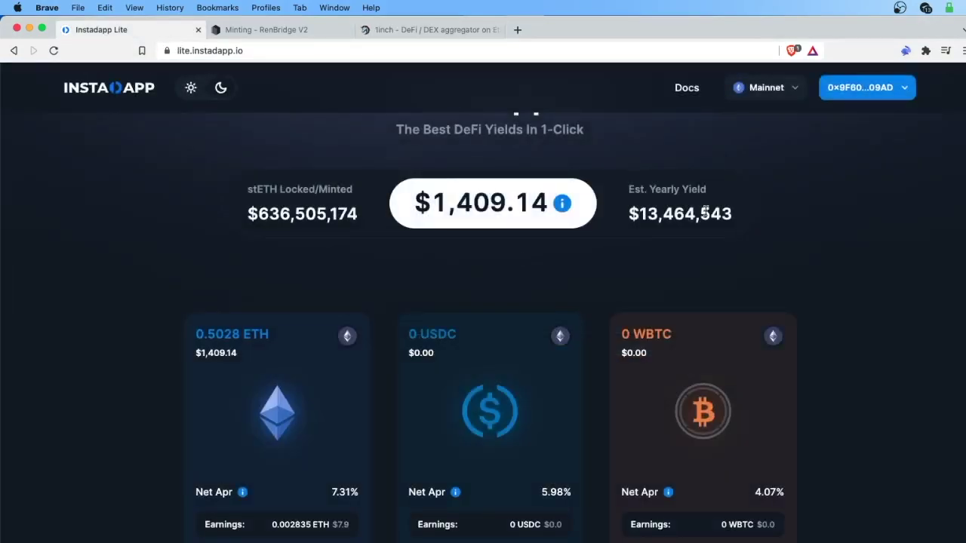
click(54, 50)
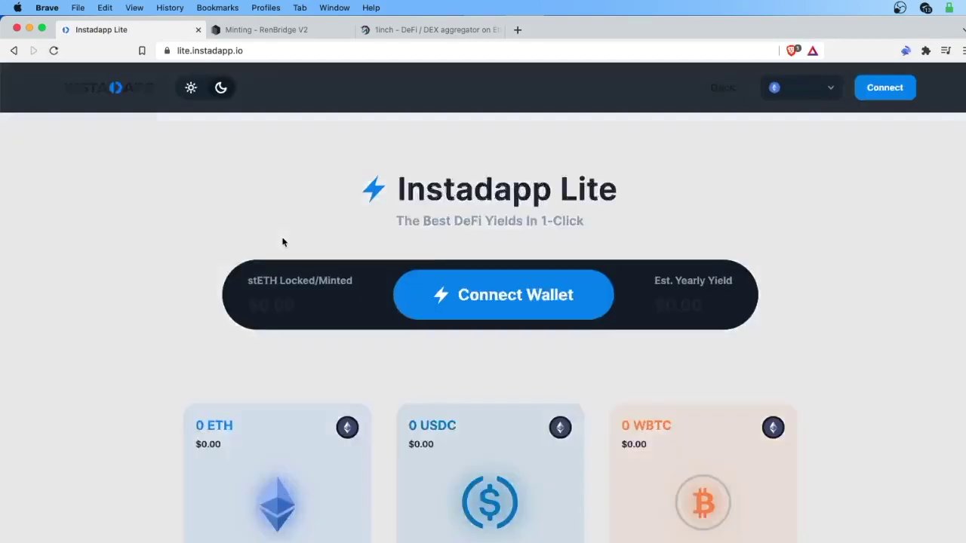
scroll(427, 305, down, 4)
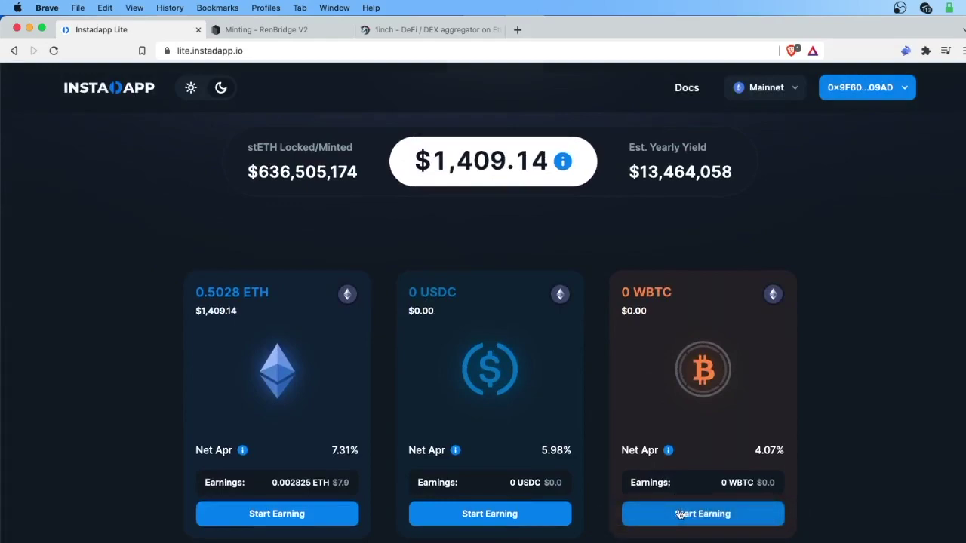
click(679, 514)
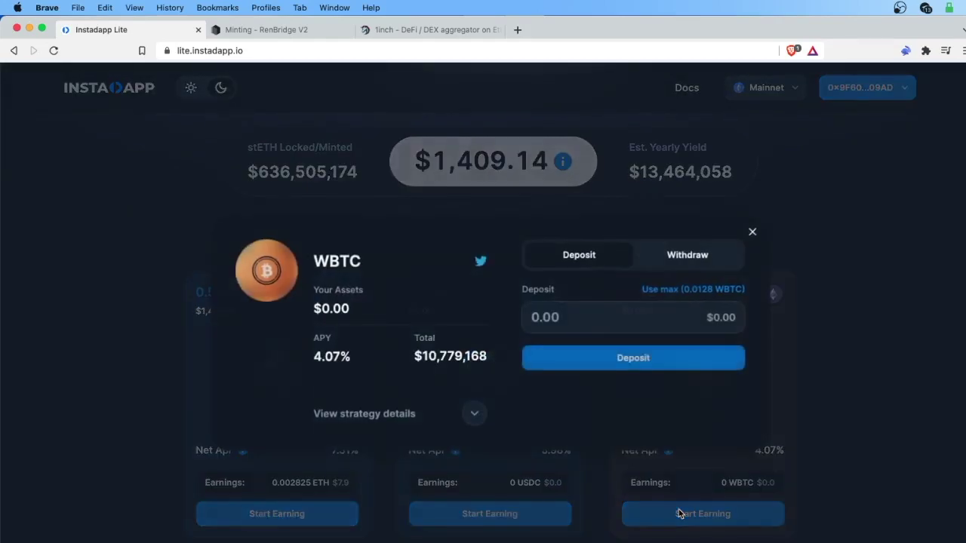
click(723, 295)
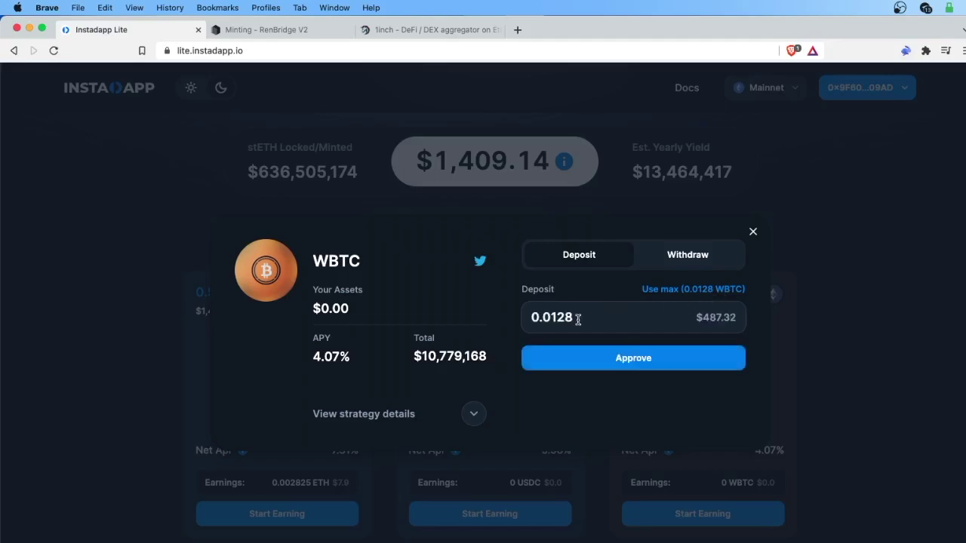
Step: Approve and sign WBTC spending for the vault, then submit the 0.0128 WBTC deposit
click(624, 358)
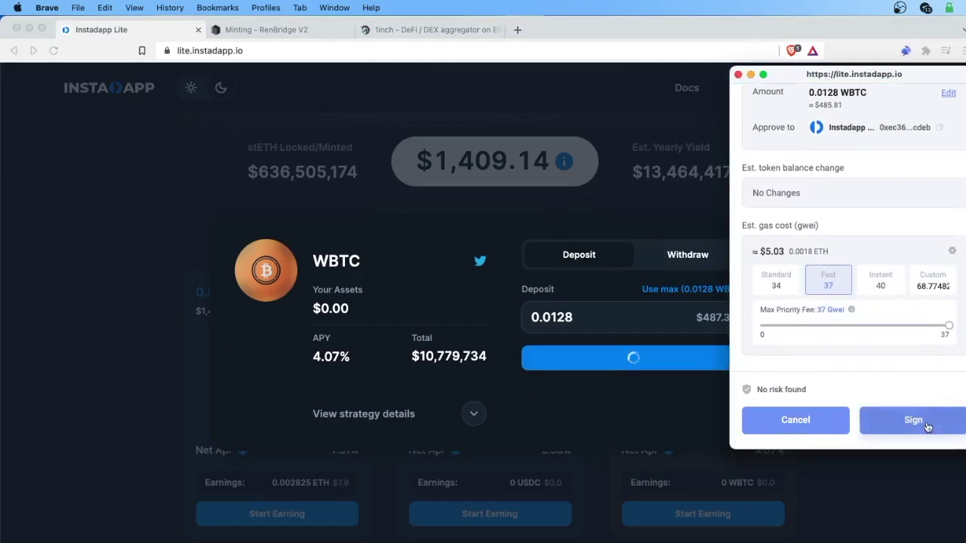
click(926, 421)
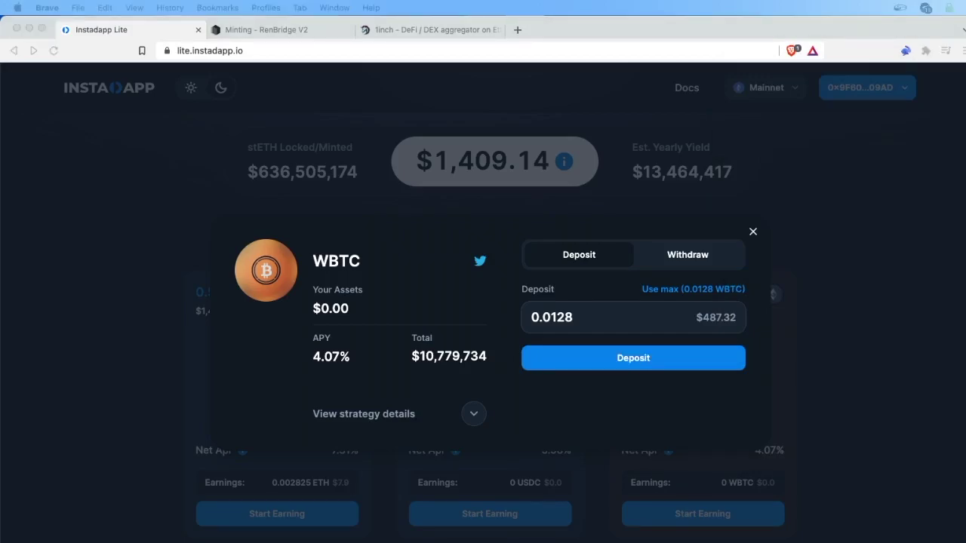
click(643, 359)
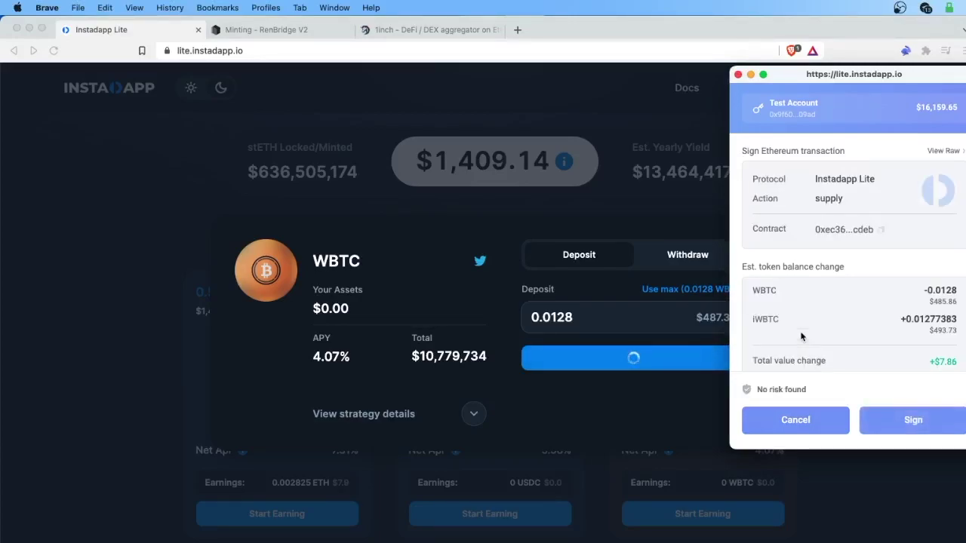
Step: Review and sign the 0.0128 WBTC supply transaction, then close the deposit dialog
scroll(872, 358, down, 2)
scroll(872, 359, down, 2)
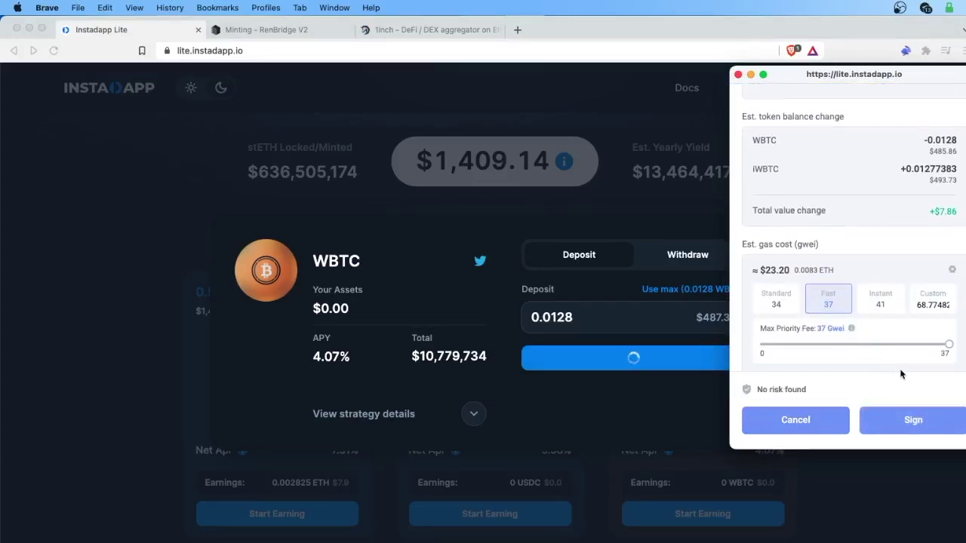
scroll(900, 374, up, 2)
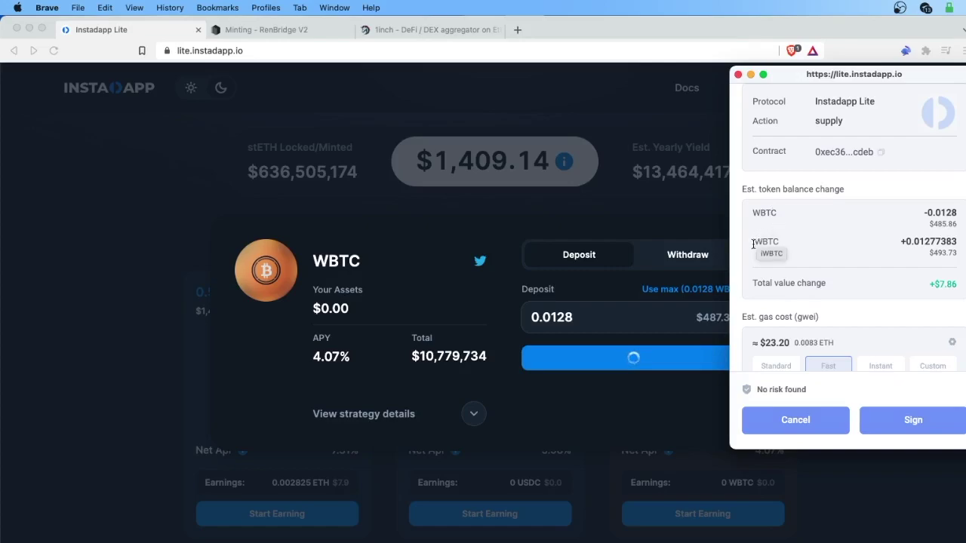
scroll(888, 330, down, 3)
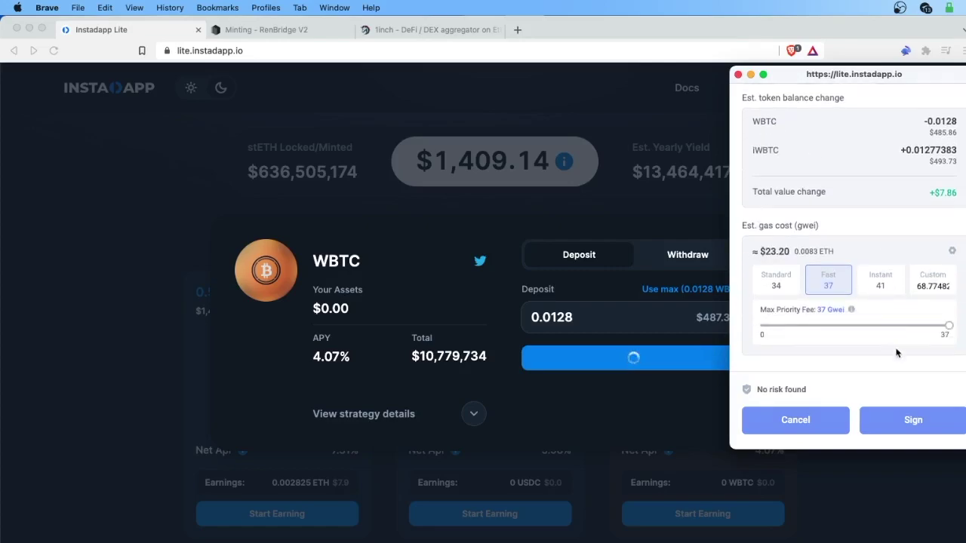
click(912, 421)
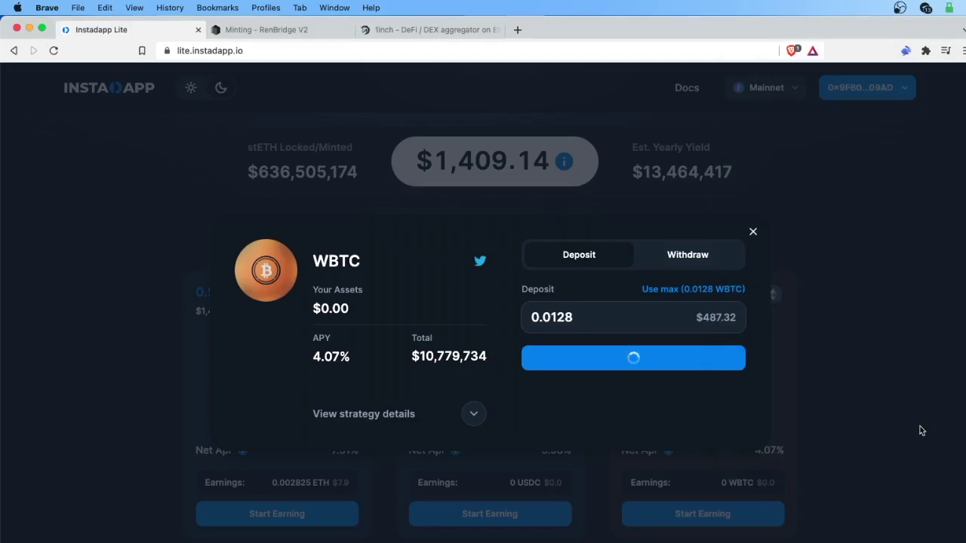
click(753, 233)
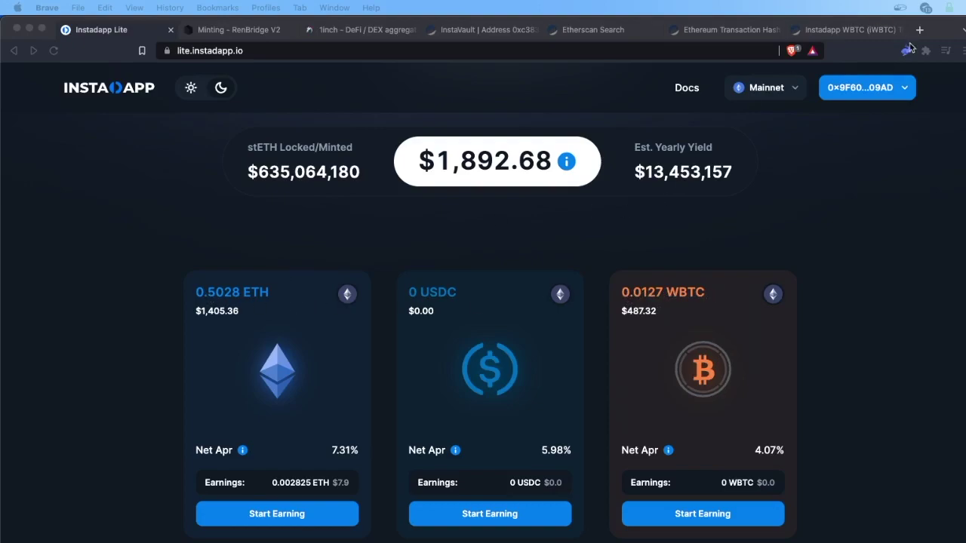
Step: Check the token balances in the Rabby wallet panel, then close it
click(906, 51)
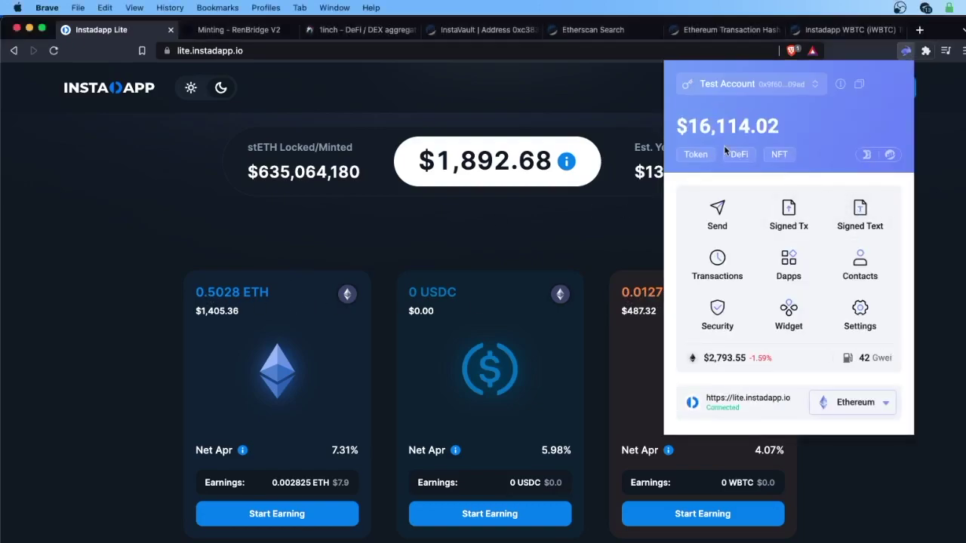
click(692, 159)
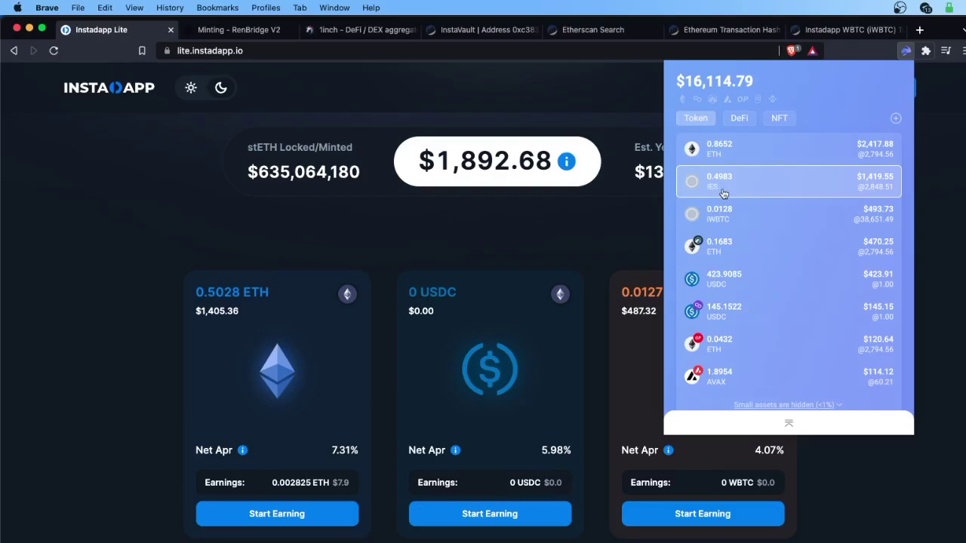
click(422, 369)
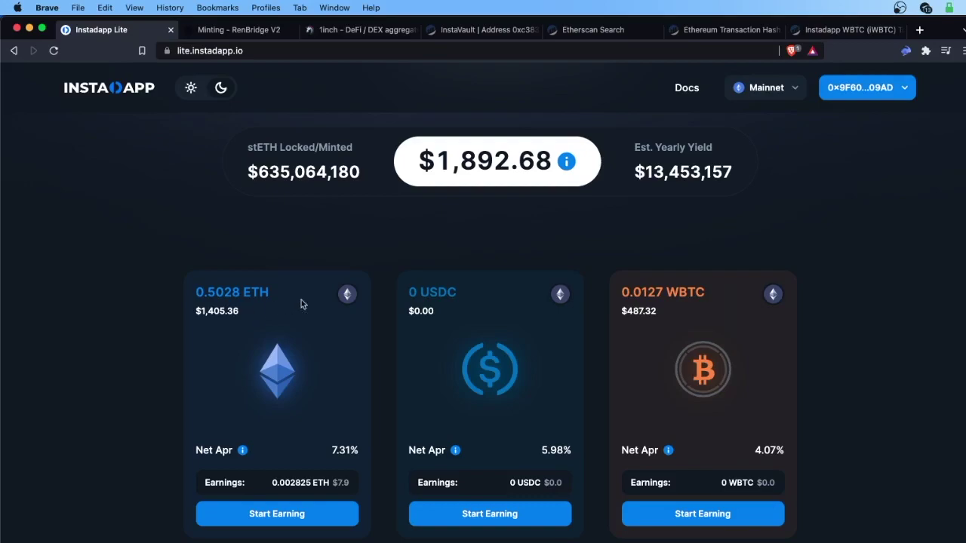
Step: Set up a withdrawal of the full 0.0127 WBTC (about $483.51) from the WBTC vault
click(721, 520)
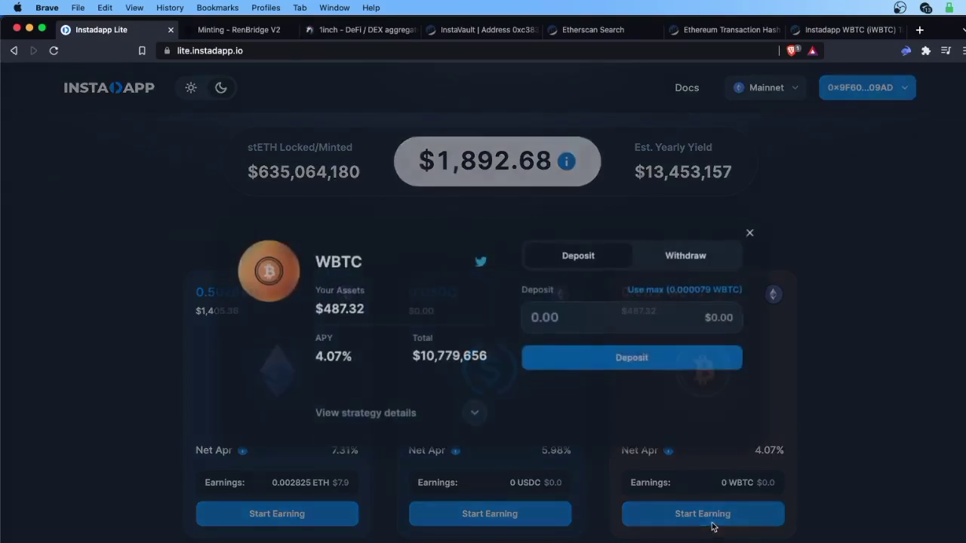
click(689, 251)
click(709, 337)
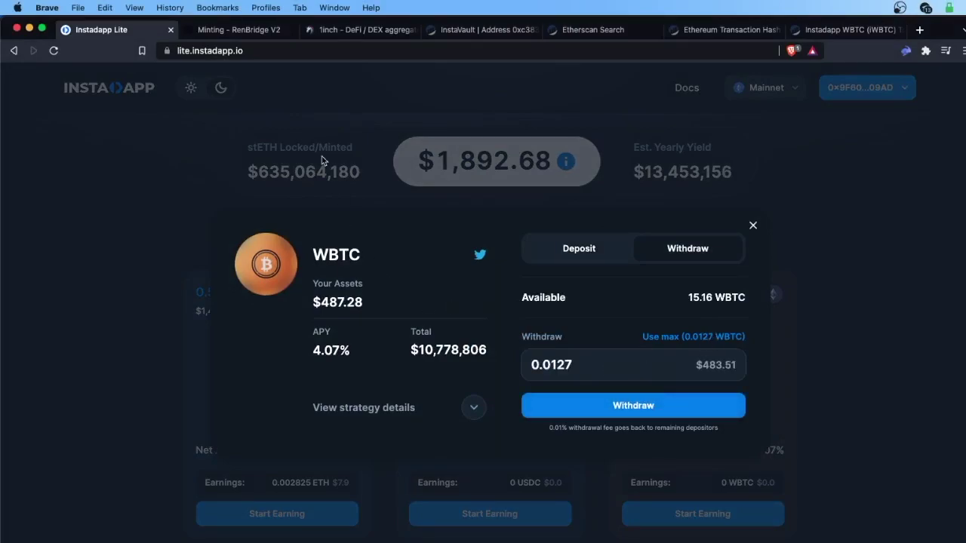
click(231, 34)
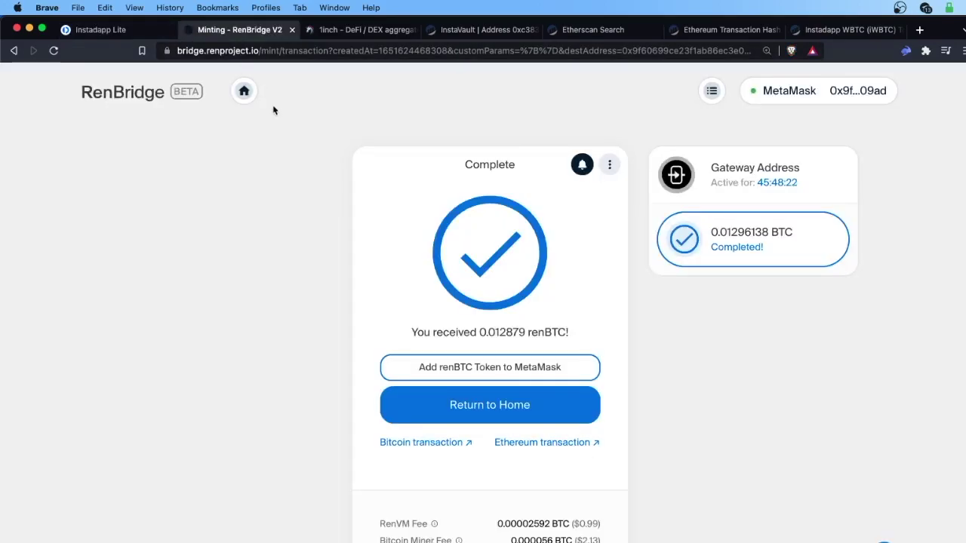
Step: Return to RenBridge's home page and open the Release form, showing a zero renBTC balance
click(494, 406)
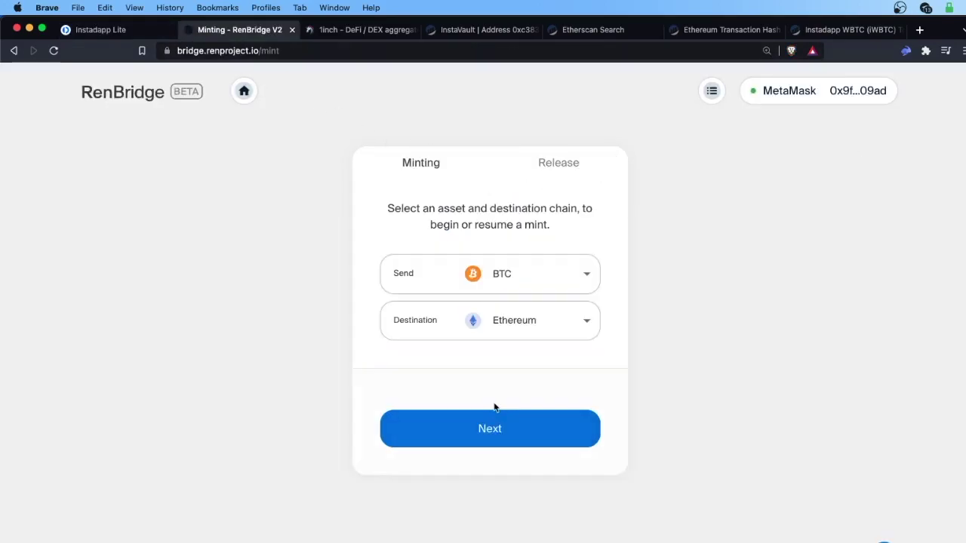
click(550, 177)
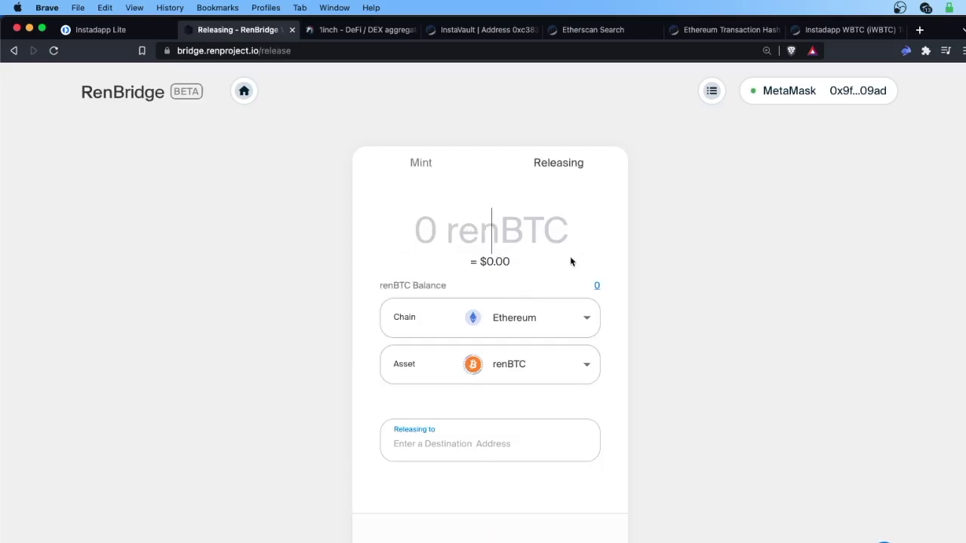
scroll(601, 290, down, 3)
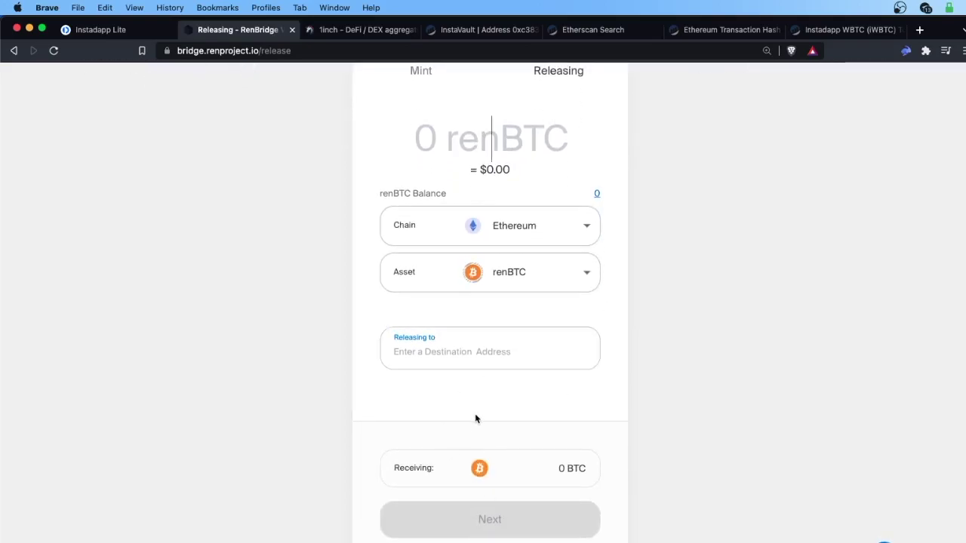
scroll(476, 419, up, 3)
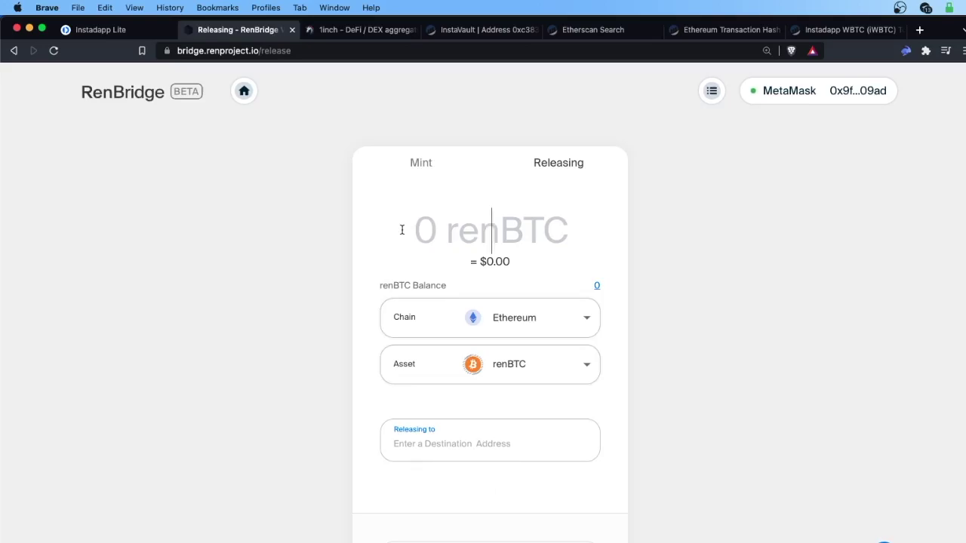
click(119, 30)
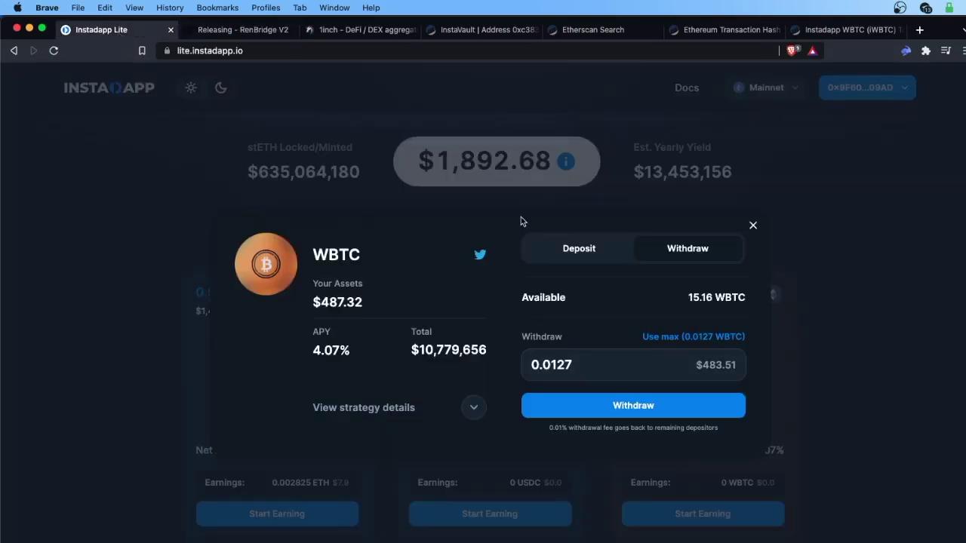
Step: Highlight the 4.07% APY and expand the WBTC vault's strategy details (Aave borrowing ETH into stETH)
drag(313, 351, 348, 352)
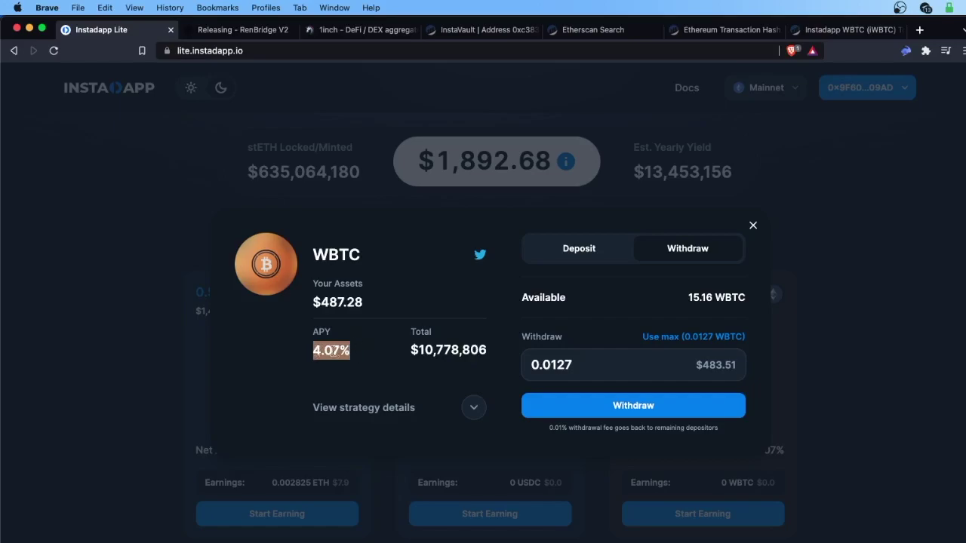
click(474, 408)
scroll(478, 407, down, 3)
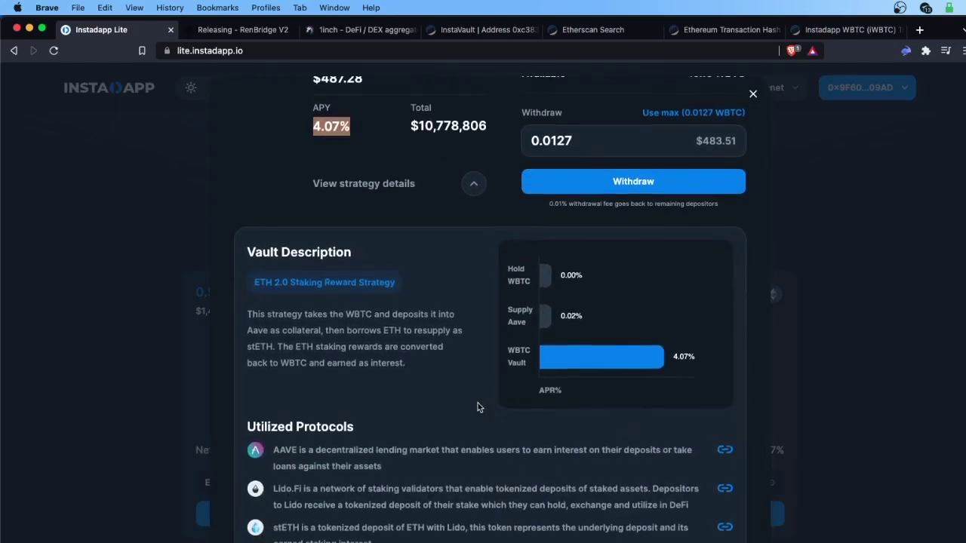
scroll(477, 407, up, 3)
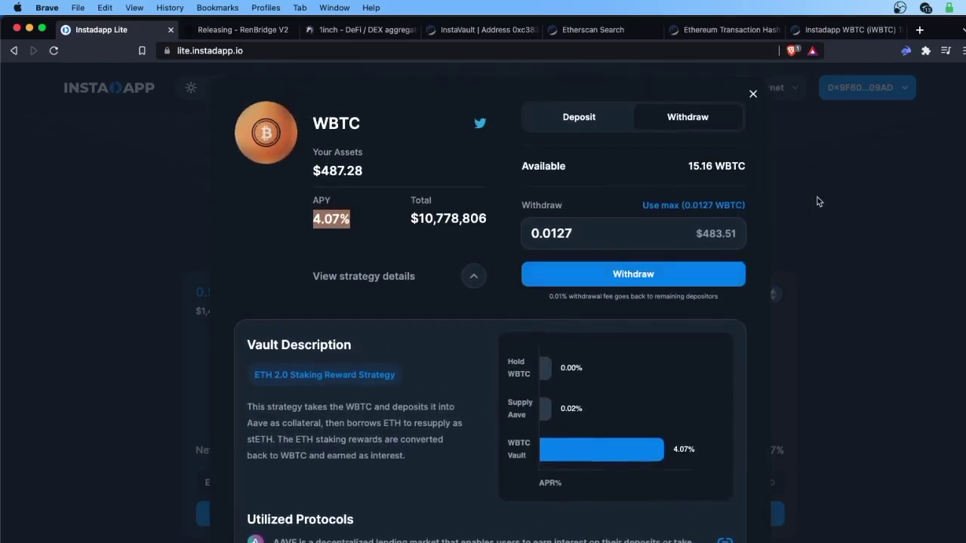